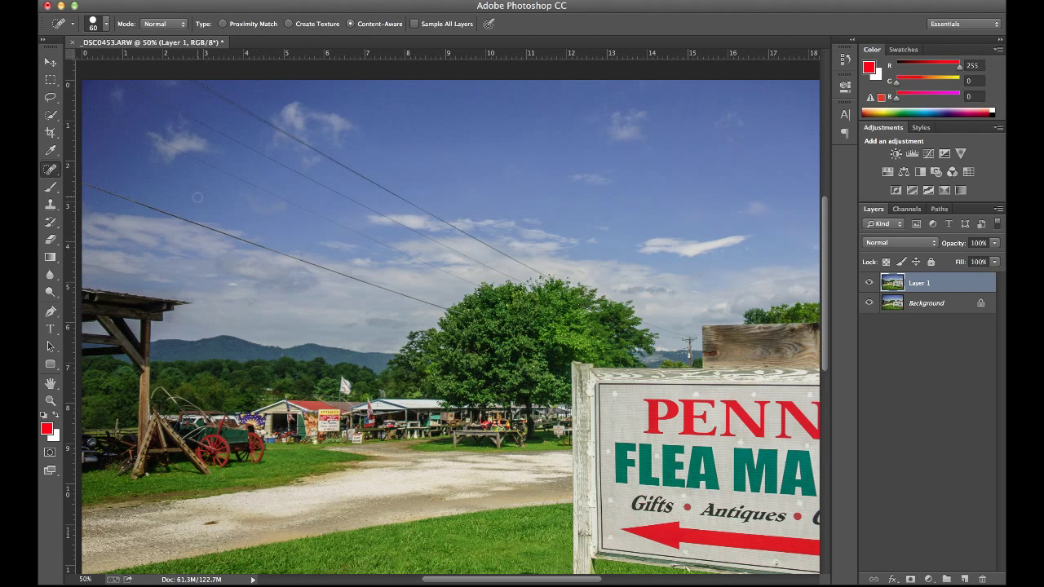
Activate the Spot Healing Brush and set its brush size to 50, slightly wider than the power lines.
{"action": "right_click", "coordinate": [53, 172]}
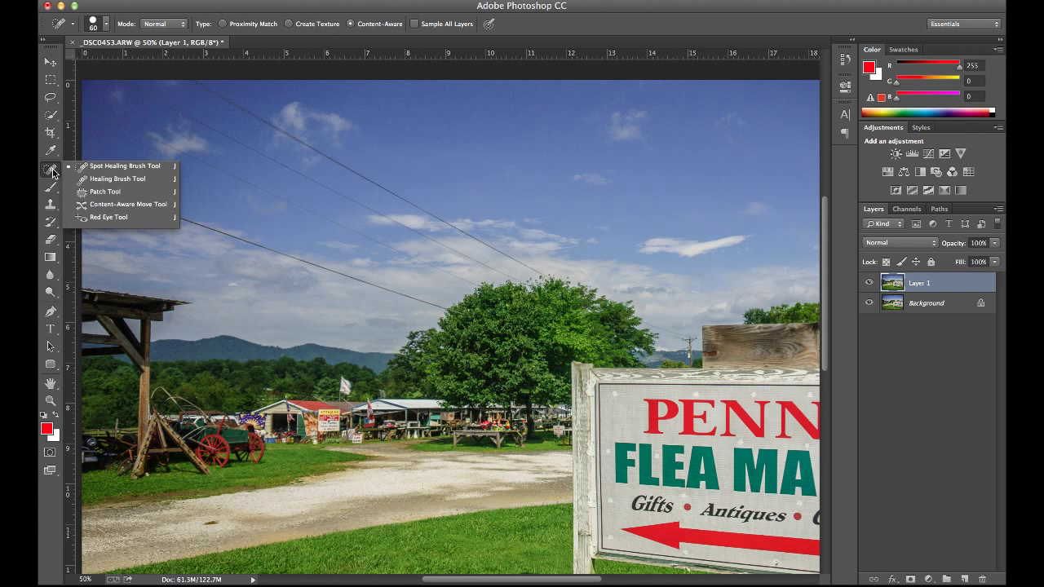
{"action": "left_click", "coordinate": [144, 171]}
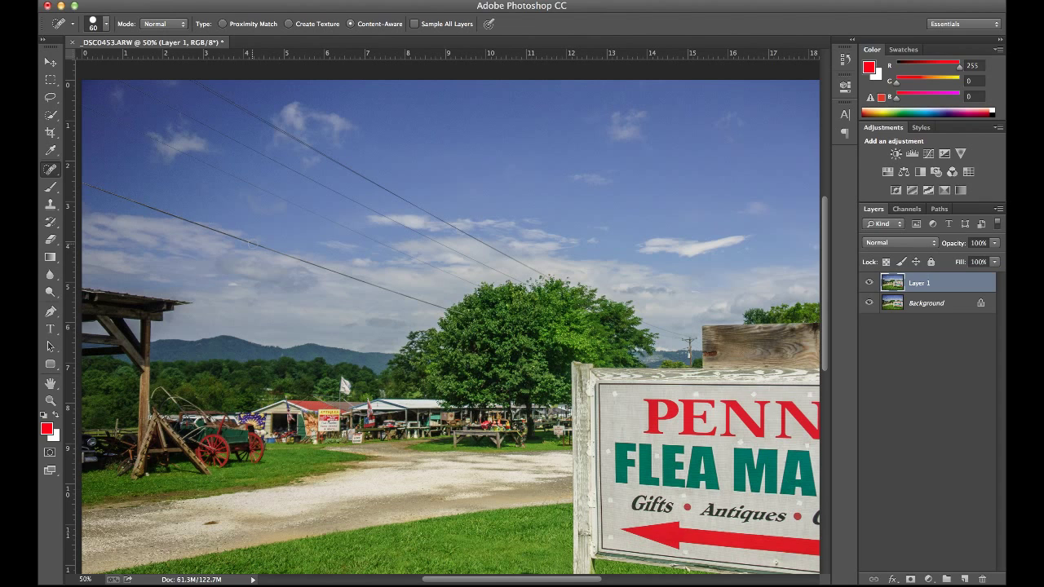
{"action": "scroll", "coordinate": [254, 244], "scroll_direction": "up", "scroll_amount": 3}
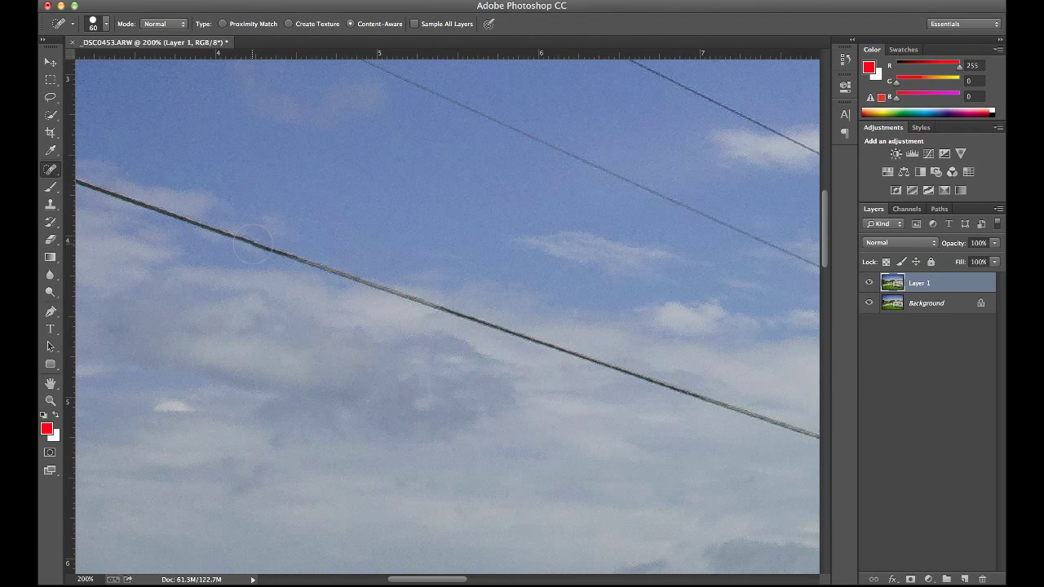
{"action": "key", "text": "bracketright"}
{"action": "key", "text": "bracketright"}
{"action": "key", "text": "bracketright"}
{"action": "key", "text": "bracketright"}
{"action": "key", "text": "bracketright"}
{"action": "key", "text": "bracketright"}
{"action": "key", "text": "bracketright"}
{"action": "key", "text": "bracketright"}
{"action": "key", "text": "bracketleft"}
{"action": "key", "text": "bracketleft"}
{"action": "key", "text": "bracketleft"}
{"action": "key", "text": "bracketleft"}
{"action": "key", "text": "bracketleft"}
{"action": "key", "text": "bracketleft"}
{"action": "key", "text": "bracketleft"}
{"action": "key", "text": "bracketleft"}
{"action": "key", "text": "bracketleft"}
{"action": "key", "text": "bracketright"}
{"action": "key", "text": "bracketright"}
{"action": "key", "text": "bracketright"}
{"action": "scroll", "coordinate": [262, 244], "scroll_direction": "down", "scroll_amount": 3}
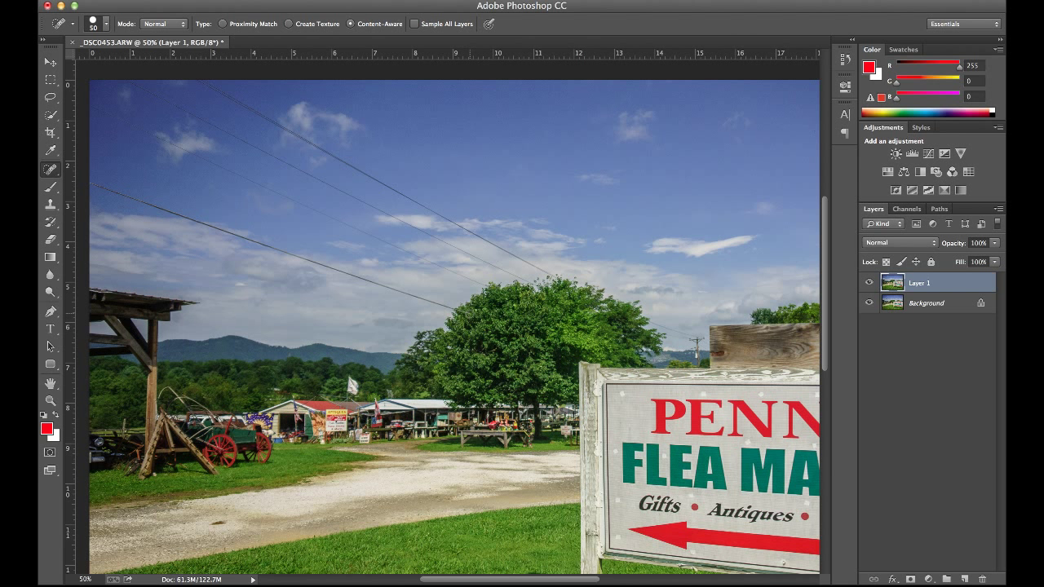
Heal away the power lines crossing the sky above and beside the large tree with straight Spot Healing Brush strokes on Layer 1.
{"action": "left_click", "coordinate": [90, 182], "text": "shift"}
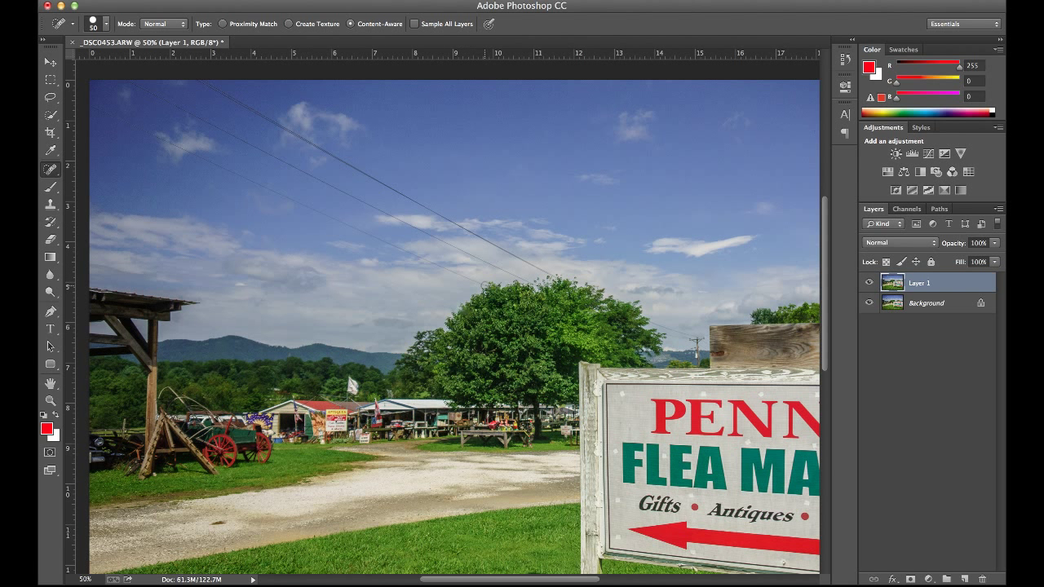
{"action": "left_click", "coordinate": [91, 106], "text": "shift"}
{"action": "left_click", "coordinate": [127, 80], "text": "shift"}
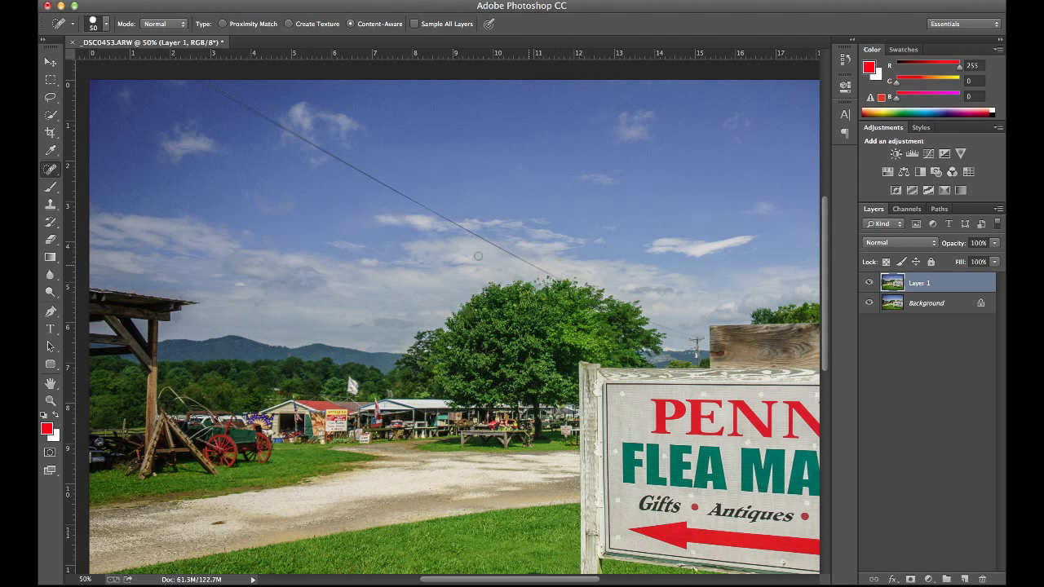
{"action": "left_click", "coordinate": [382, 185], "text": "shift"}
{"action": "left_click", "coordinate": [200, 80], "text": "shift"}
{"action": "left_click_drag", "start_coordinate": [397, 192], "coordinate": [382, 183]}
Compare the sky before and after the power line removal by toggling the visibility of Layer 1, leaving it shown.
{"action": "key", "text": "super+minus"}
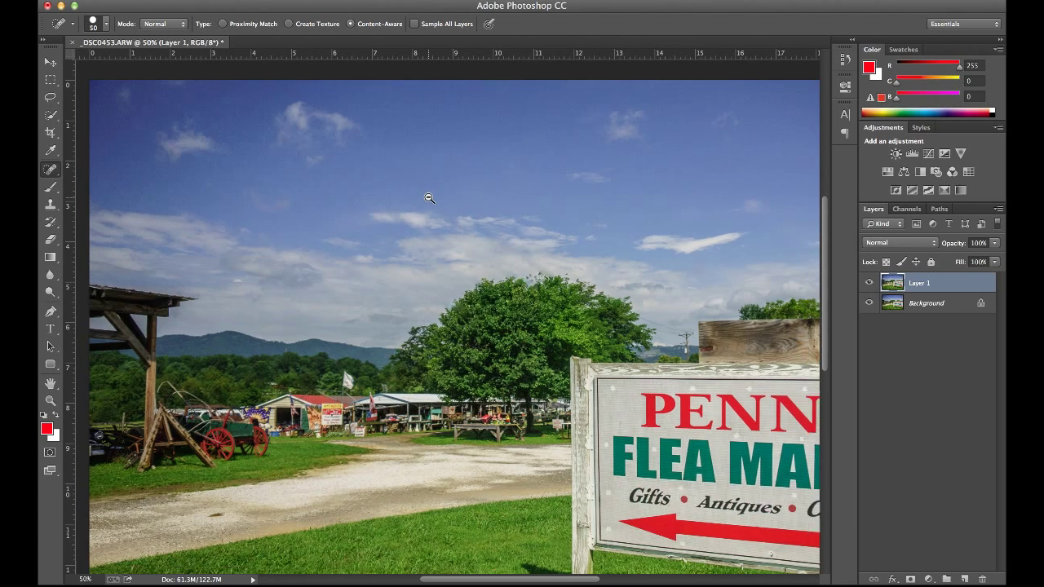
{"action": "left_click", "coordinate": [870, 283]}
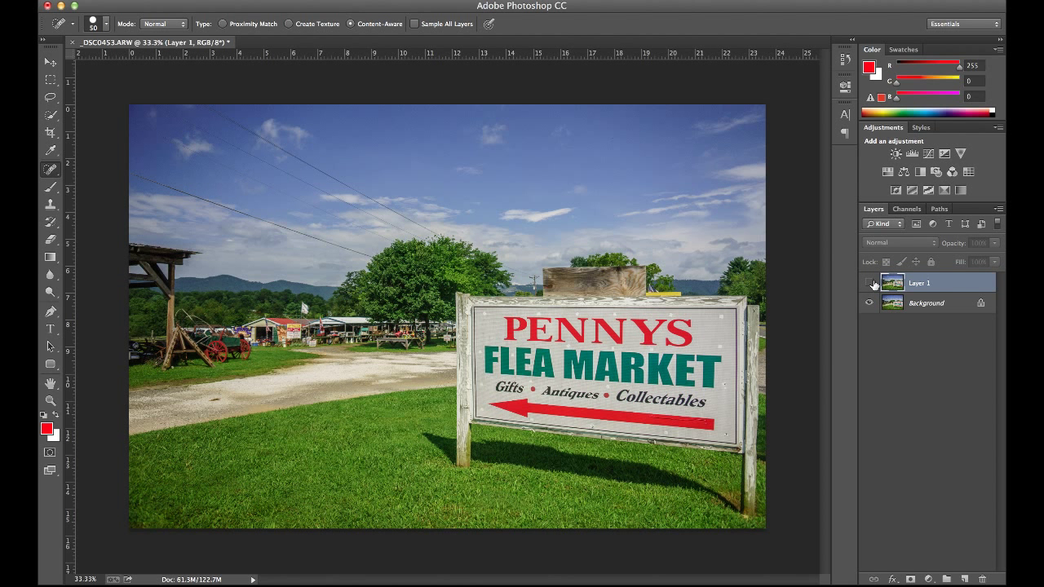
{"action": "left_click", "coordinate": [871, 283]}
{"action": "left_click", "coordinate": [871, 283]}
{"action": "left_click", "coordinate": [871, 283]}
{"action": "left_click", "coordinate": [871, 283]}
{"action": "left_click", "coordinate": [871, 283]}
{"action": "left_click", "coordinate": [871, 283]}
{"action": "left_click", "coordinate": [871, 283]}
{"action": "left_click", "coordinate": [871, 283]}
{"action": "left_click", "coordinate": [870, 283]}
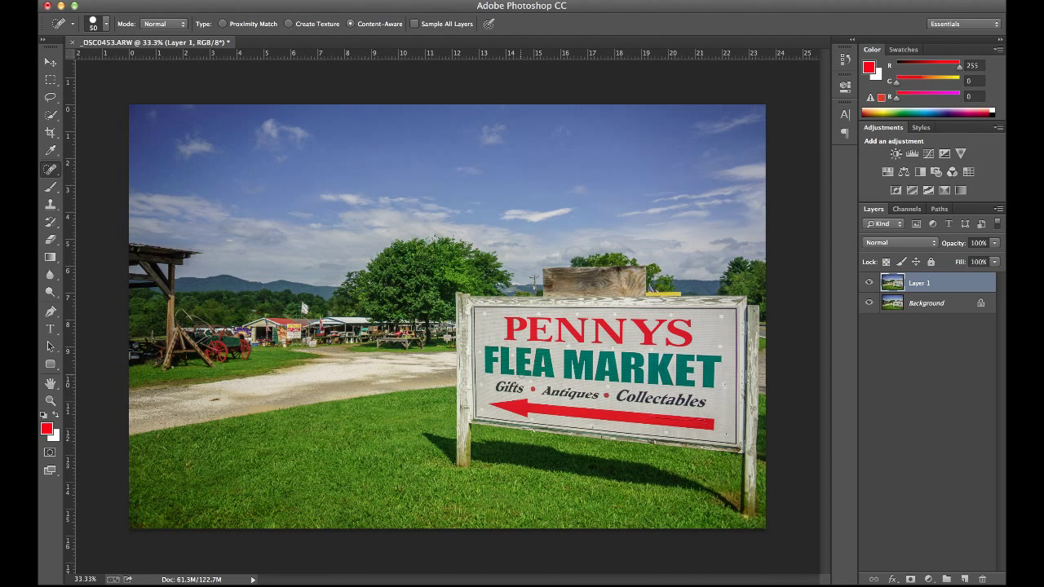
Heal away the utility pole beside the wooden board and the short wire running from it to the tree.
{"action": "left_click", "coordinate": [551, 268], "text": "super"}
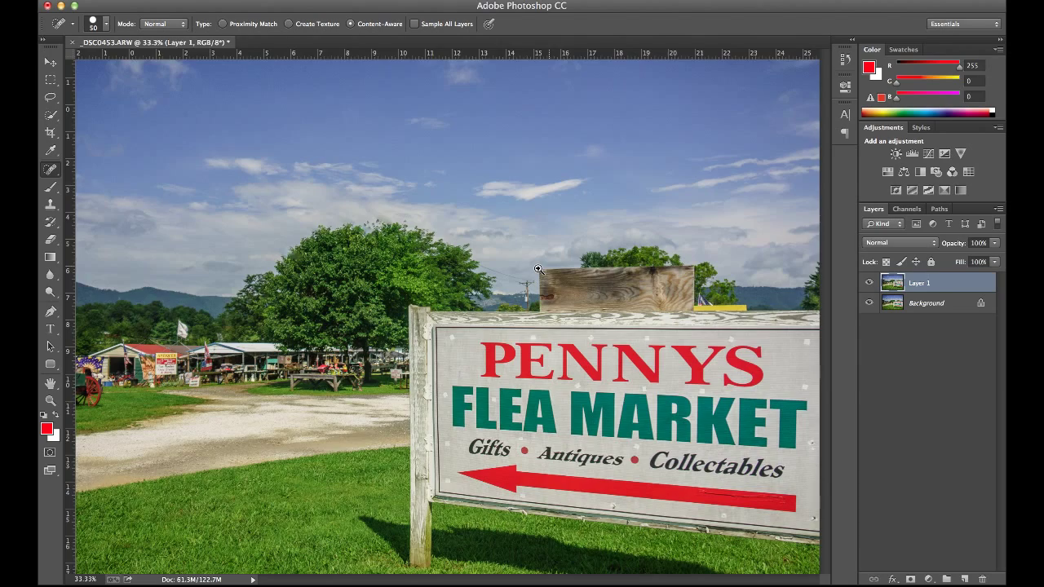
{"action": "left_click", "coordinate": [490, 285], "text": "super"}
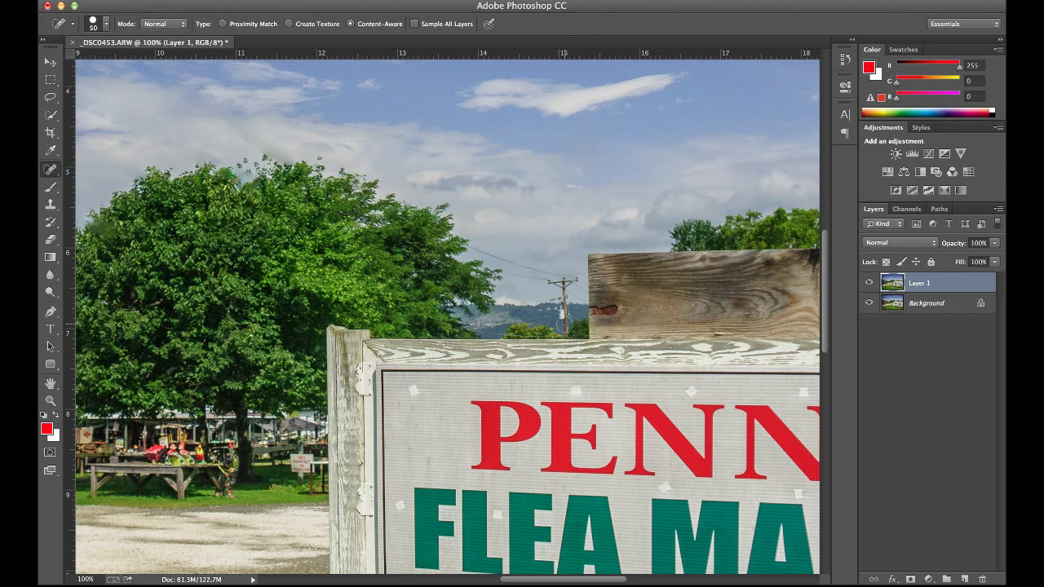
{"action": "mouse_move", "coordinate": [566, 325]}
{"action": "left_mouse_down"}
{"action": "mouse_move", "coordinate": [576, 290]}
{"action": "mouse_move", "coordinate": [459, 239]}
{"action": "mouse_move", "coordinate": [561, 286]}
{"action": "mouse_move", "coordinate": [554, 302]}
{"action": "mouse_move", "coordinate": [565, 329]}
{"action": "mouse_move", "coordinate": [563, 314]}
{"action": "left_mouse_up"}
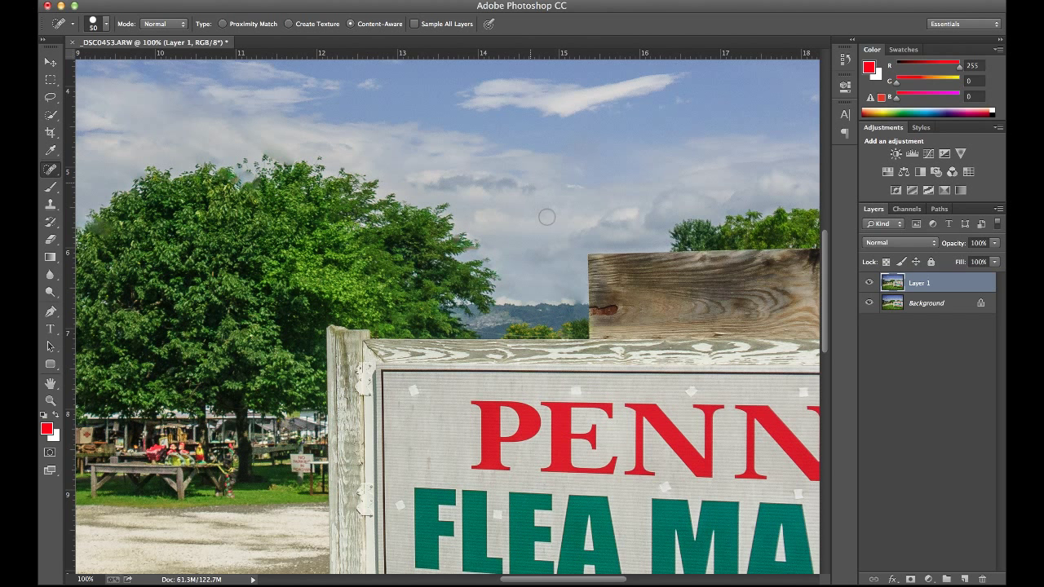
{"action": "left_click", "coordinate": [469, 247]}
{"action": "mouse_move", "coordinate": [470, 247]}
{"action": "left_mouse_down"}
{"action": "mouse_move", "coordinate": [444, 243]}
{"action": "mouse_move", "coordinate": [473, 244]}
{"action": "mouse_move", "coordinate": [462, 230]}
{"action": "left_mouse_up"}
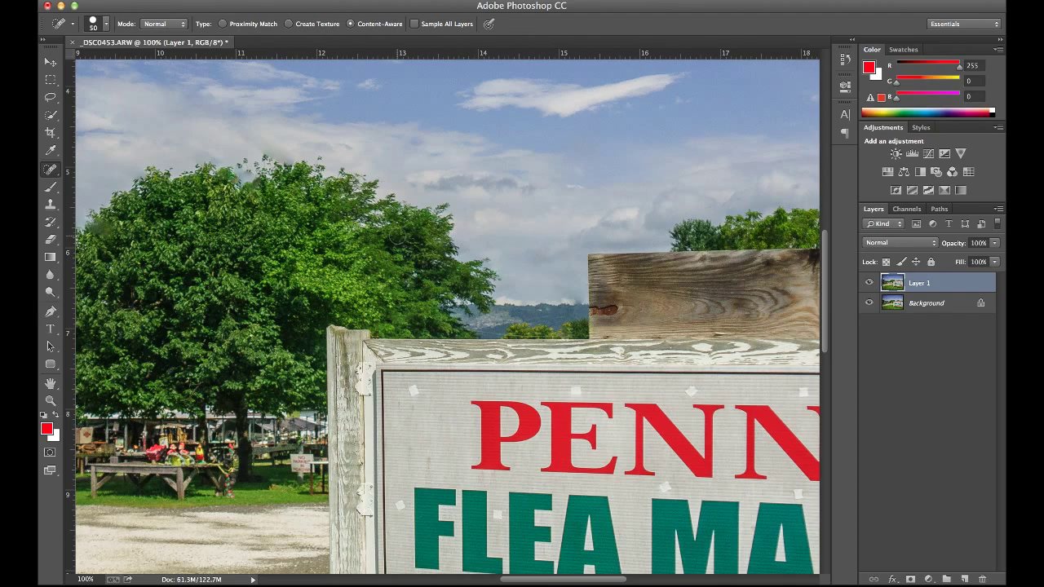
Check the whole photo against the original, including the utility pole area, by hiding and showing Layer 1.
{"action": "left_click", "coordinate": [398, 237], "text": "alt+space"}
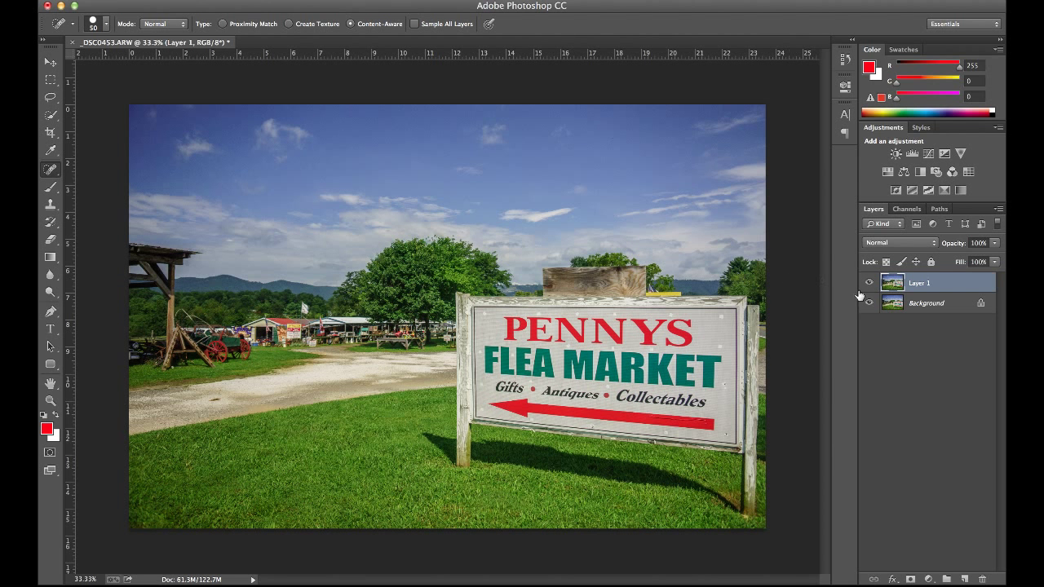
{"action": "left_click", "coordinate": [870, 284]}
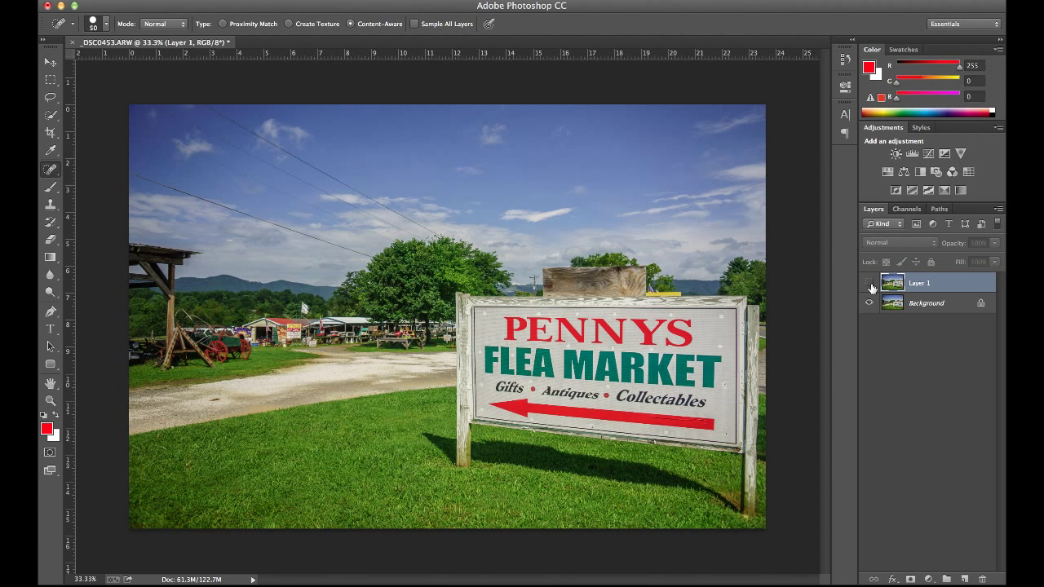
{"action": "left_click", "coordinate": [870, 284]}
{"action": "left_click", "coordinate": [870, 284]}
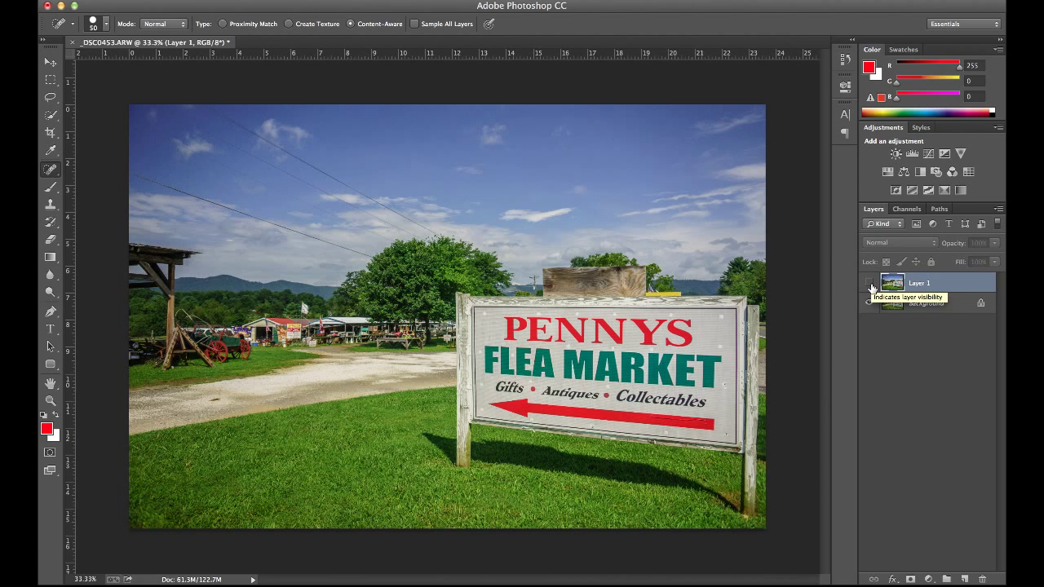
{"action": "left_click", "coordinate": [870, 284]}
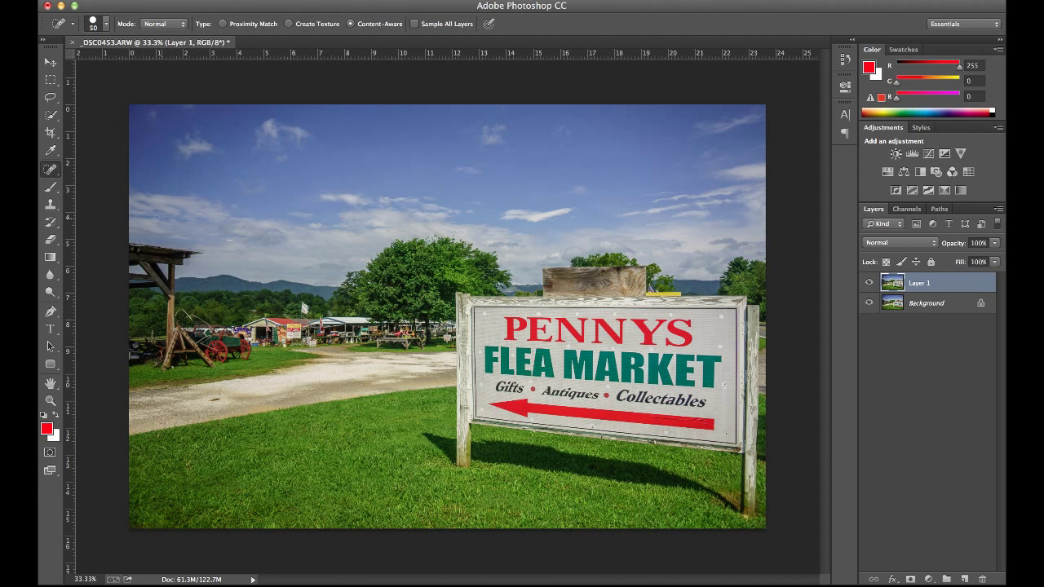